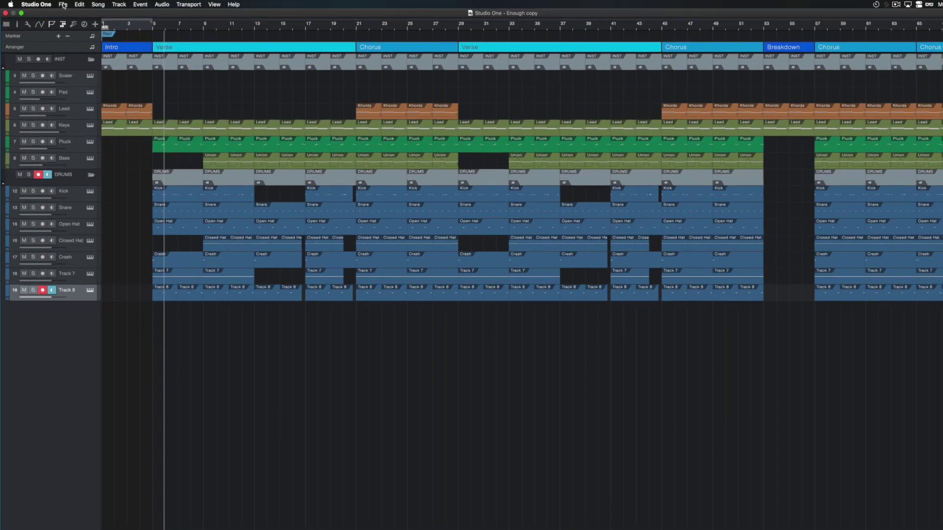
{"action": "left_click", "coordinate": [85, 6]}
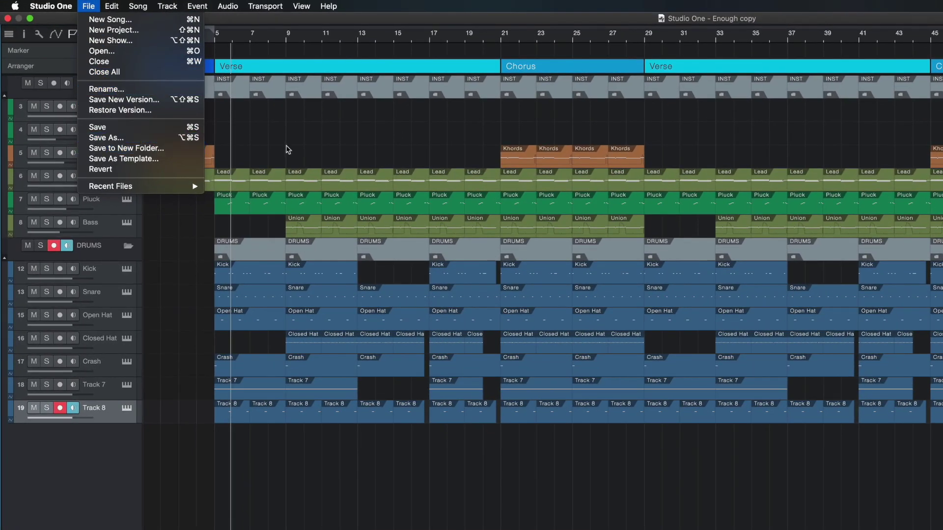
{"action": "left_click", "coordinate": [305, 147]}
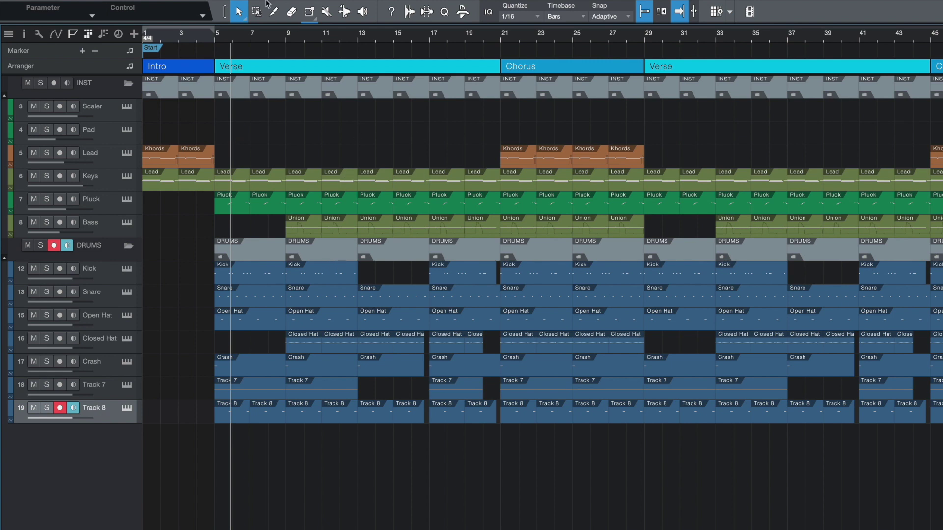
{"action": "left_click", "coordinate": [89, 7]}
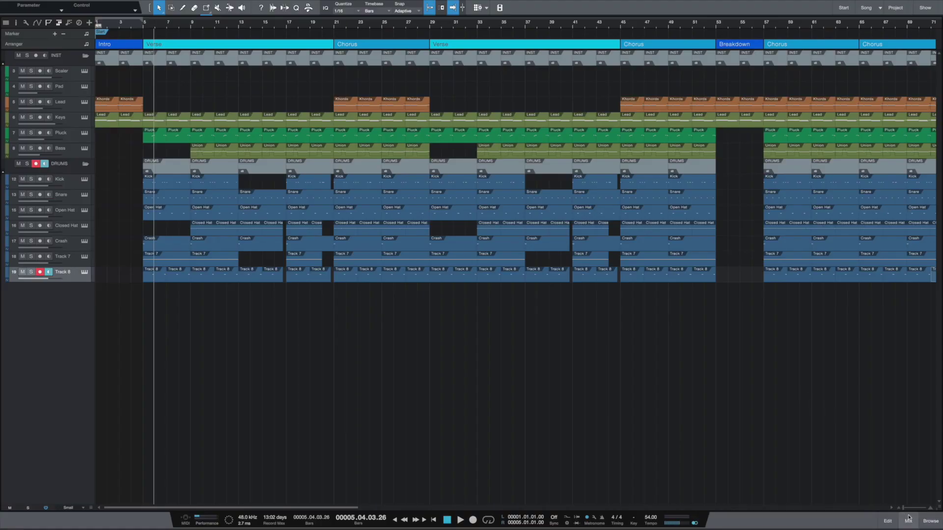
Open the mix console with its Scenes list and save the current mix as a scene named Mix 1.
{"action": "left_click", "coordinate": [908, 520]}
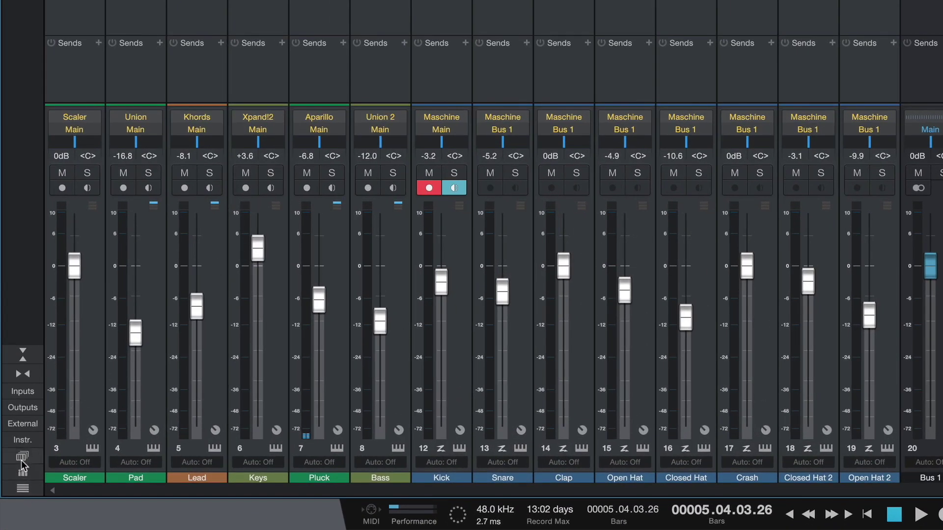
{"action": "left_click", "coordinate": [22, 460]}
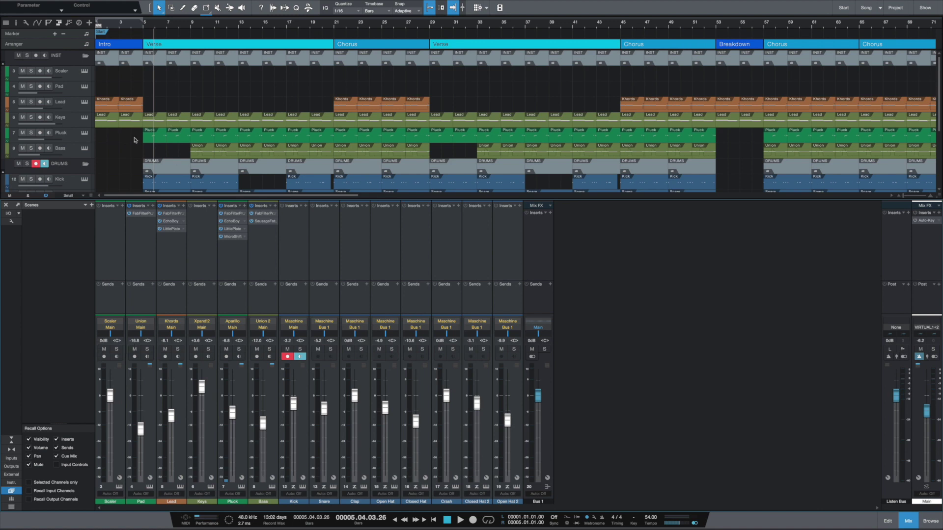
{"action": "left_click", "coordinate": [91, 206]}
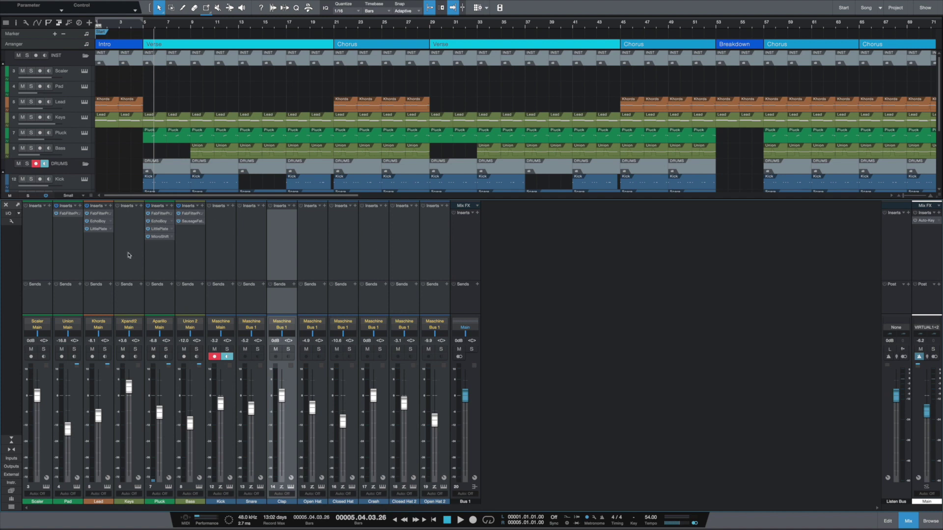
{"action": "left_click", "coordinate": [11, 491]}
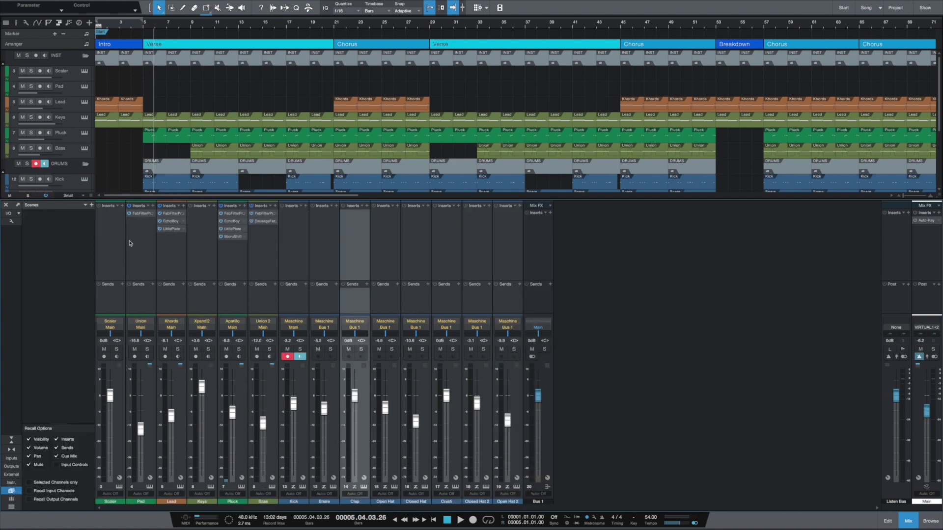
{"action": "left_click", "coordinate": [91, 205]}
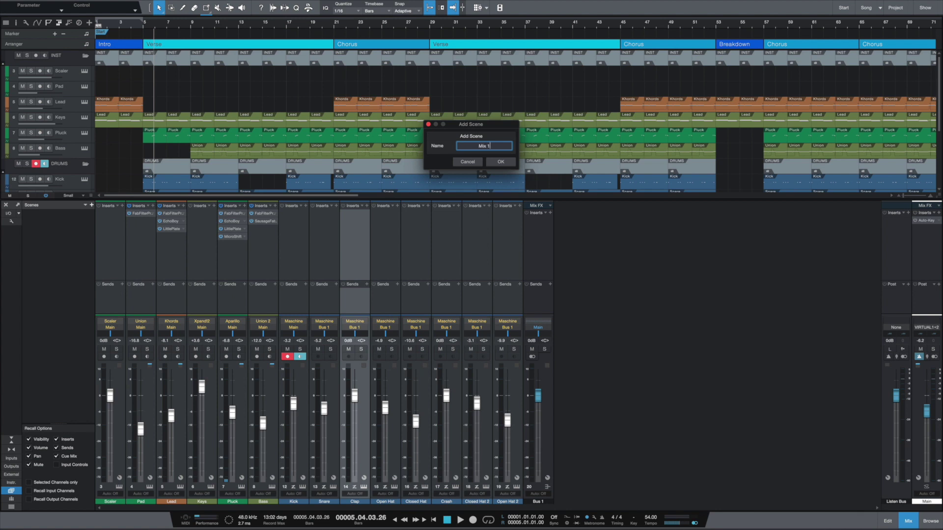
{"action": "key", "text": "Return"}
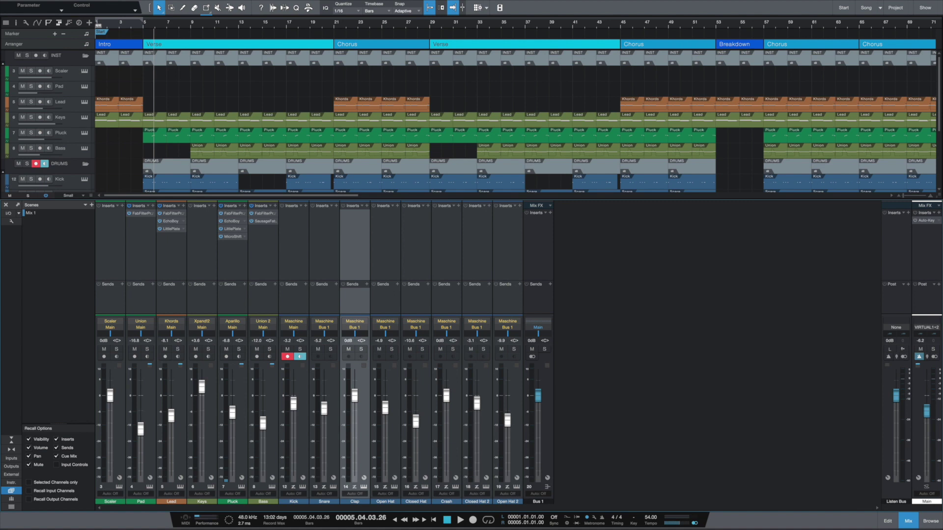
Select the drum channels from Kick through Open Hat 2 and lower their faders together until Kick reads about -13.6 dB.
{"action": "left_click", "coordinate": [306, 266]}
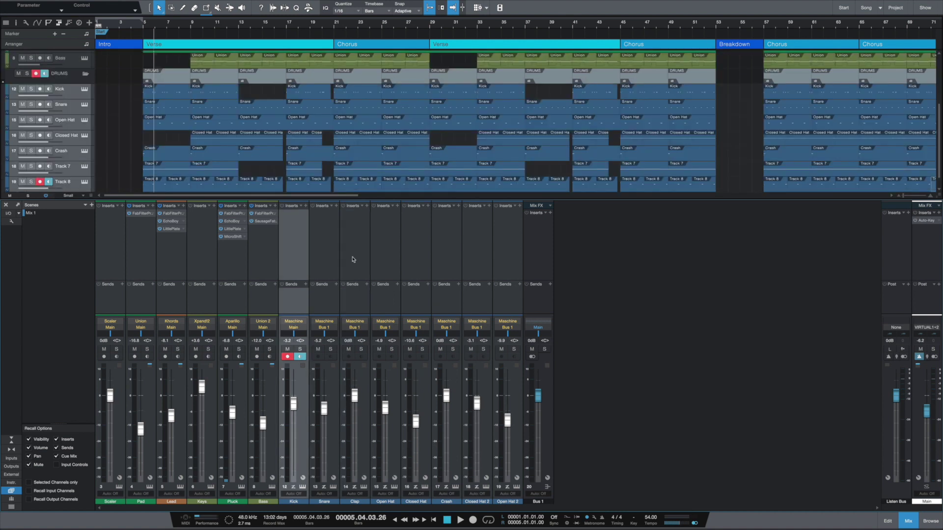
{"action": "left_click", "coordinate": [504, 265], "text": "shift"}
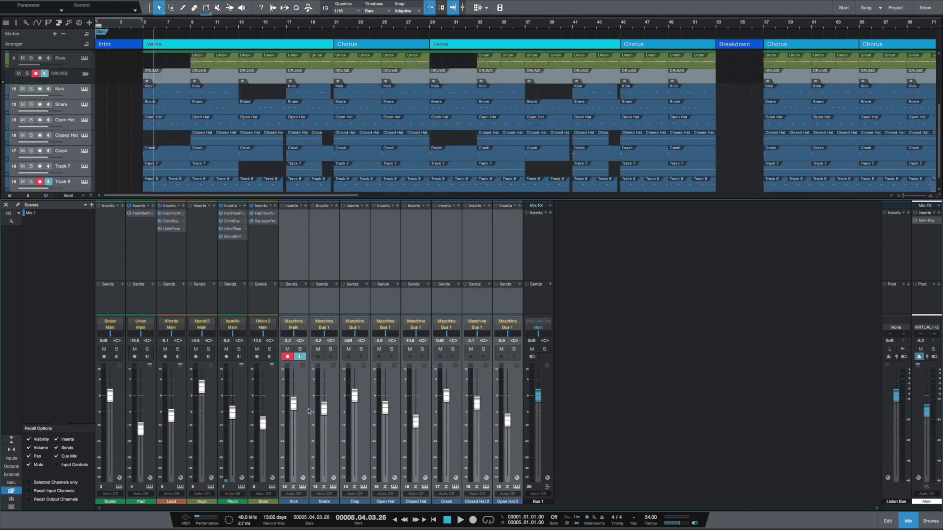
{"action": "left_click_drag", "start_coordinate": [296, 405], "coordinate": [296, 420]}
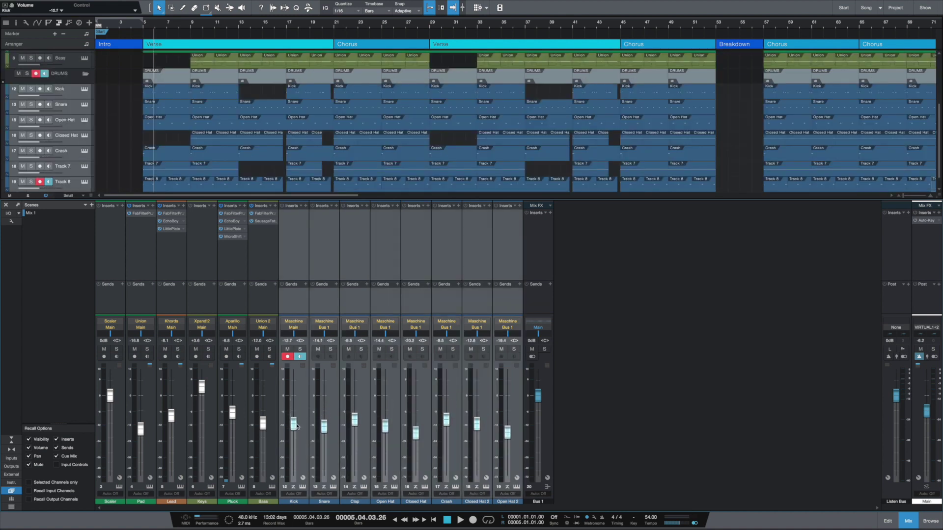
Remove all four insert effects, FabFilter, EchoBoy, LittlePlate and MicroShift, from the Pluck channel.
{"action": "left_click", "coordinate": [217, 264]}
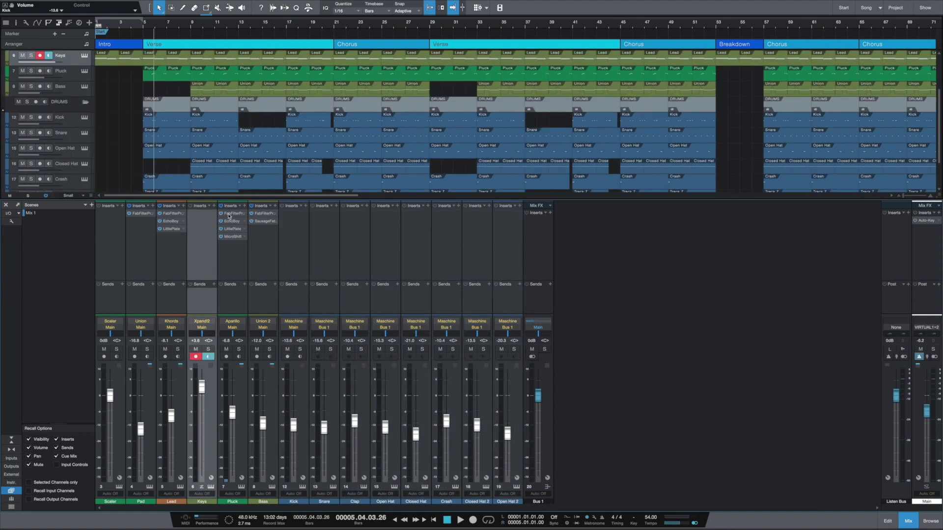
{"action": "left_click", "coordinate": [245, 240]}
{"action": "right_click", "coordinate": [235, 220]}
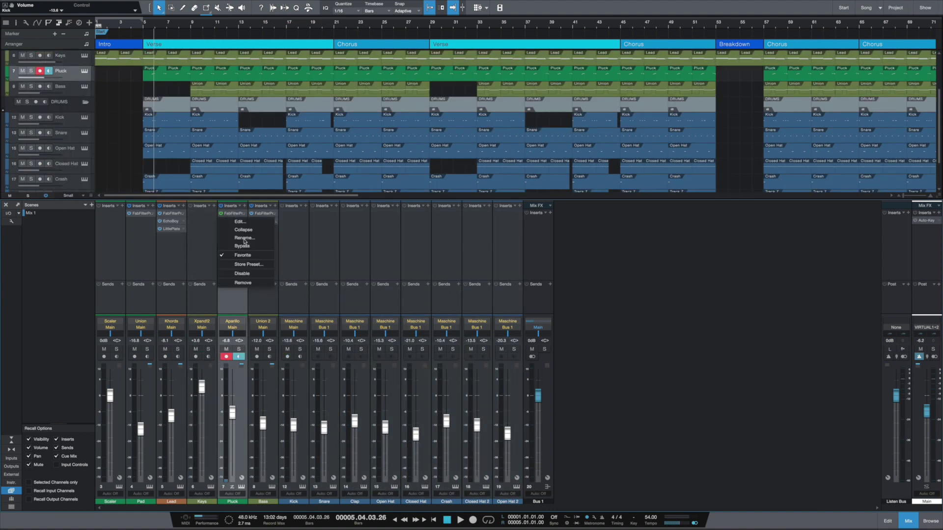
{"action": "left_click", "coordinate": [253, 283]}
{"action": "right_click", "coordinate": [236, 218]}
{"action": "left_click", "coordinate": [245, 282]}
{"action": "right_click", "coordinate": [235, 218]}
{"action": "left_click", "coordinate": [243, 283]}
{"action": "right_click", "coordinate": [235, 214]}
{"action": "left_click", "coordinate": [244, 283]}
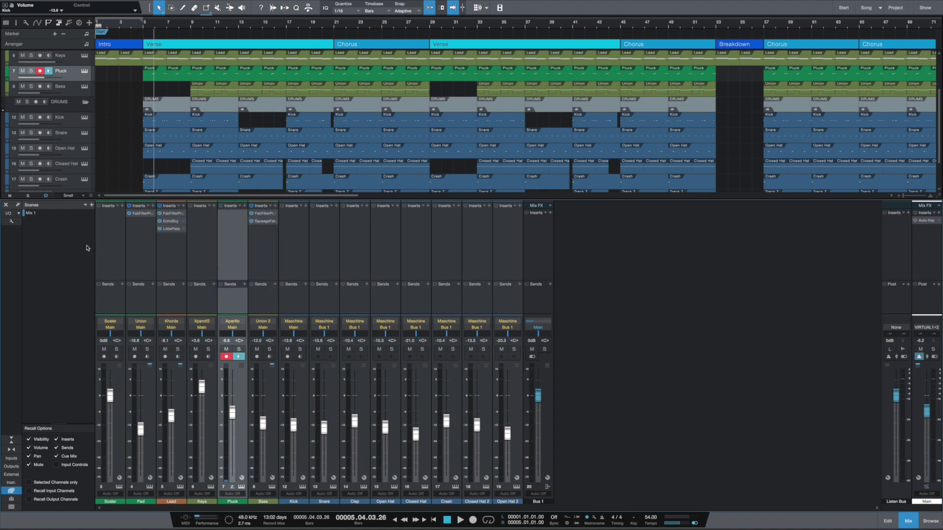
Save the changed mixer state as a scene named Mix 2.
{"action": "left_click", "coordinate": [90, 206]}
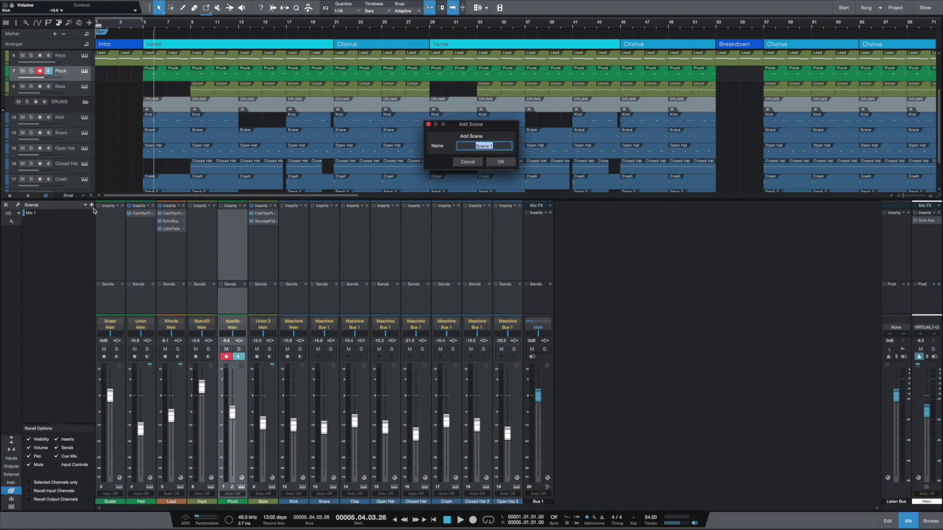
{"action": "type", "text": "Mix 2"}
{"action": "key", "text": "Return"}
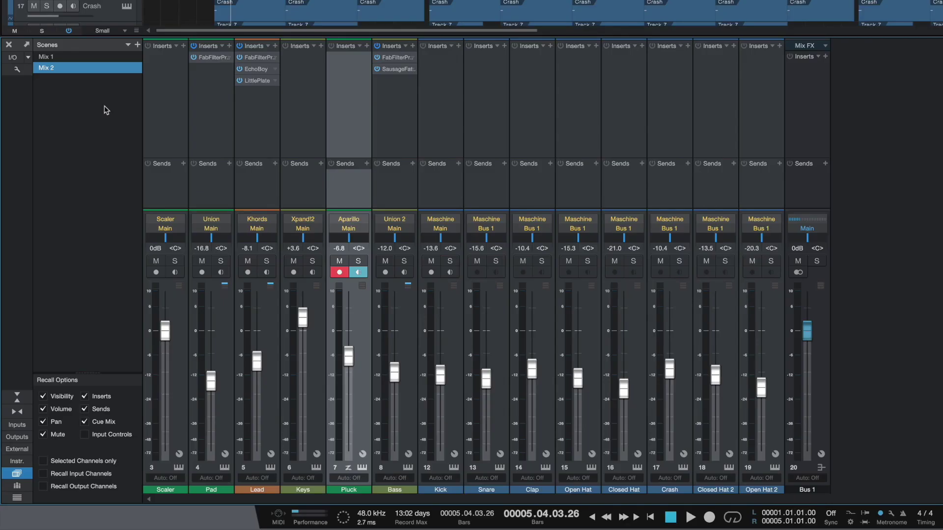
Recall the Mix 1 scene and switch back to Mix 2 to compare the two mixer states.
{"action": "left_click", "coordinate": [56, 58]}
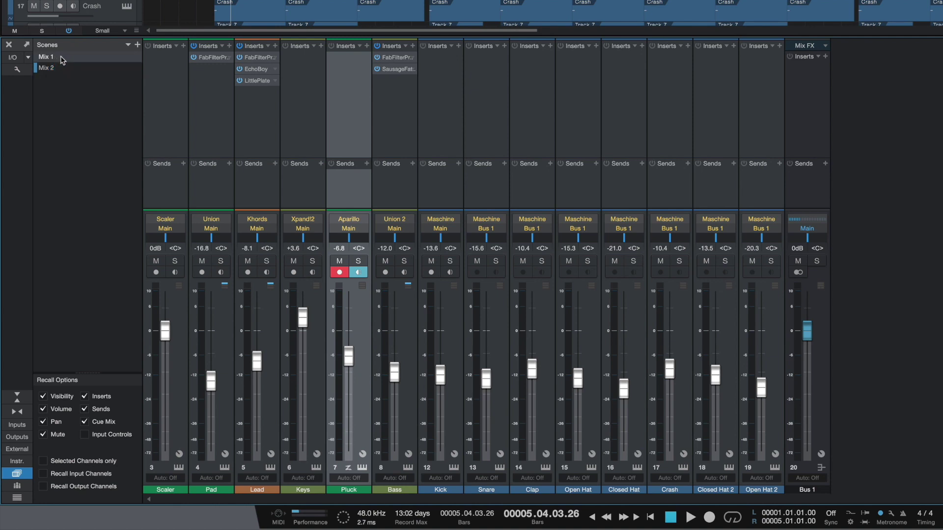
{"action": "left_click", "coordinate": [61, 57]}
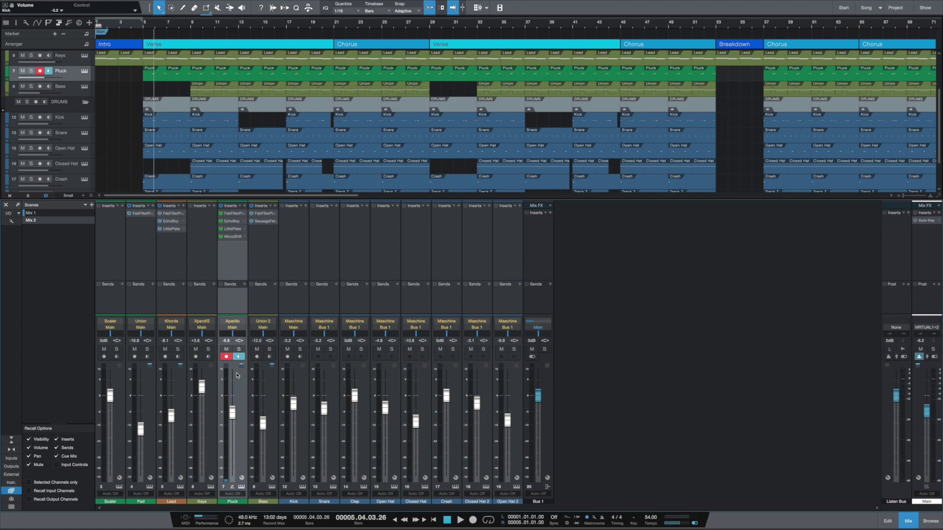
{"action": "left_click", "coordinate": [31, 221]}
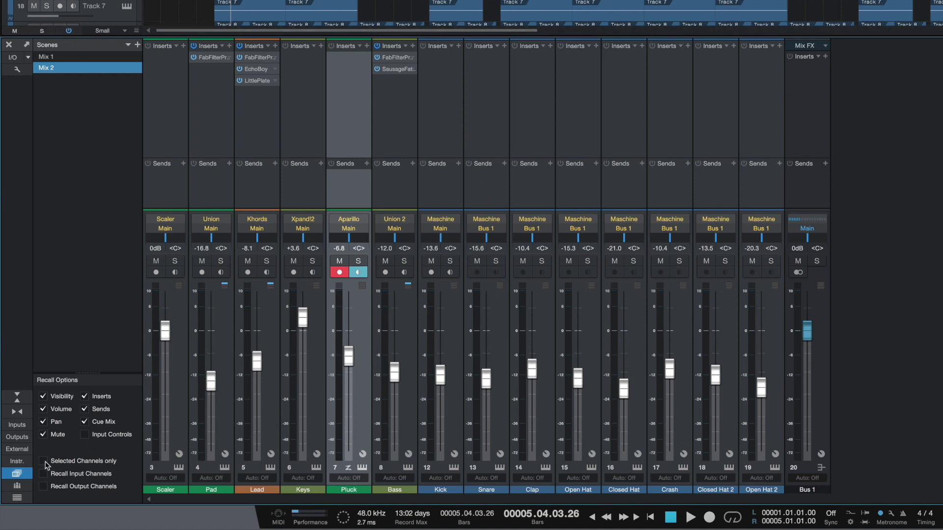
Restrict scene recall to selected channels only and recall Mix 1 for the selected Pluck channel.
{"action": "left_click", "coordinate": [43, 462]}
{"action": "left_click", "coordinate": [99, 58]}
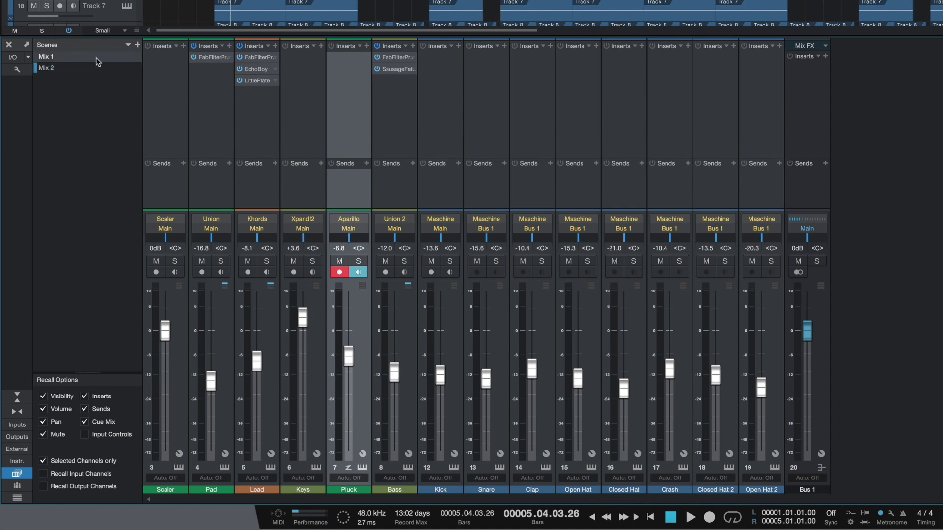
{"action": "left_click", "coordinate": [98, 61]}
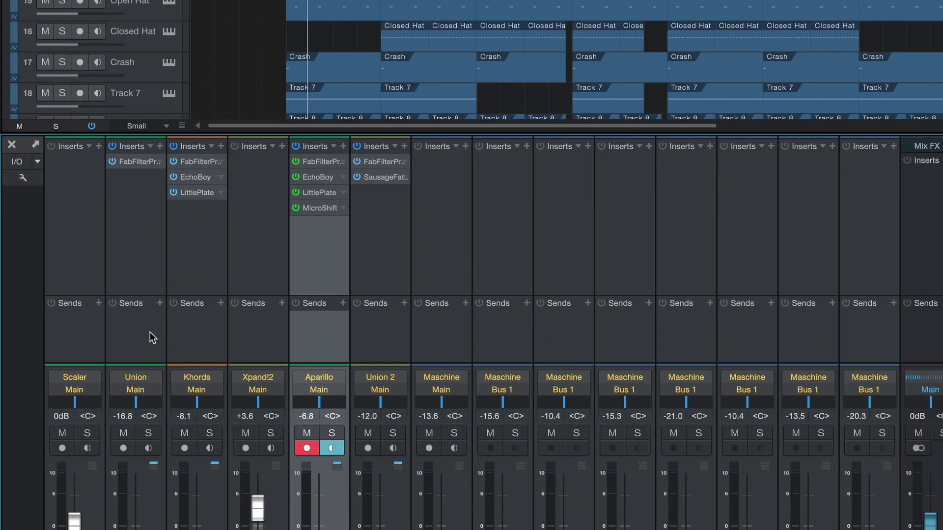
Enable the Listen Bus and Solo through Listen Bus in the console options.
{"action": "left_click", "coordinate": [24, 178]}
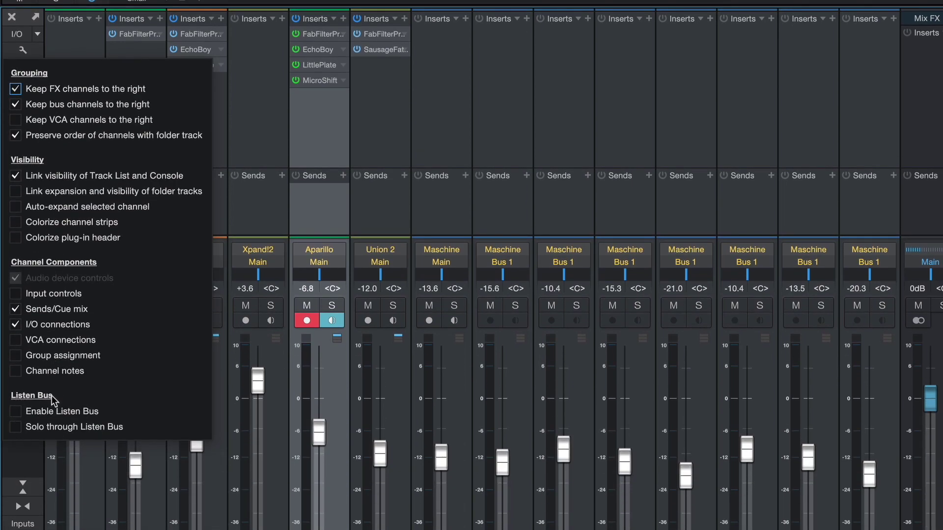
{"action": "left_click", "coordinate": [19, 415]}
{"action": "left_click", "coordinate": [19, 428]}
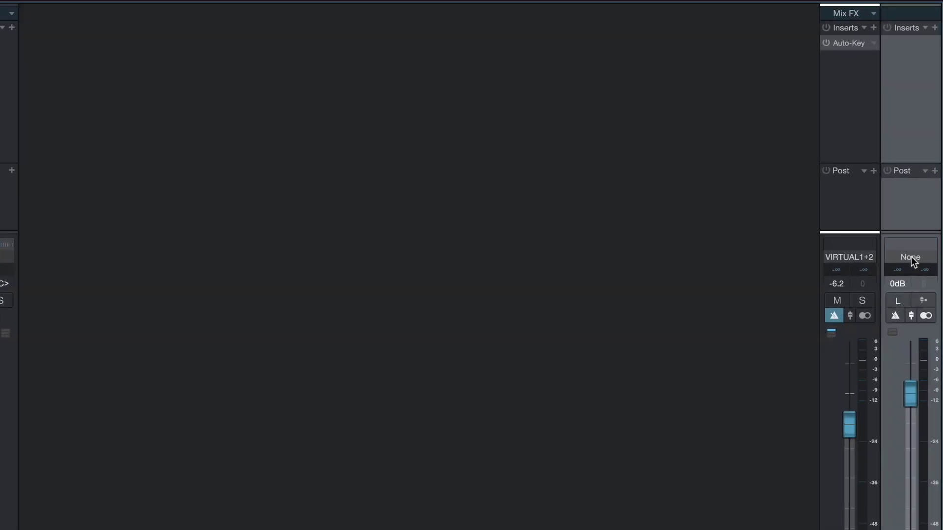
{"action": "left_click", "coordinate": [927, 327]}
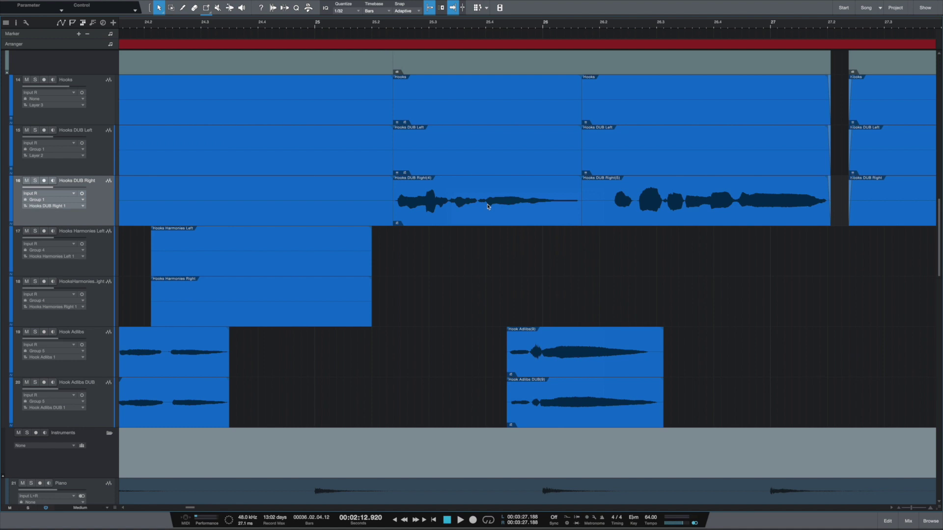
Show the gain envelope on the Hooks DUB Right(4) clip and pull it down slightly around the loud peak near bar 25.3.
{"action": "left_click", "coordinate": [488, 200]}
{"action": "right_click", "coordinate": [474, 198]}
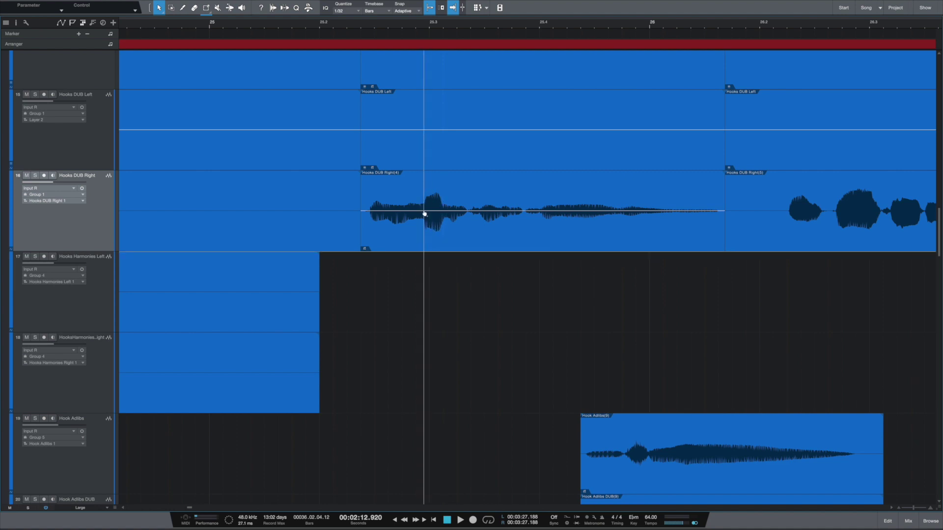
{"action": "left_click", "coordinate": [444, 210]}
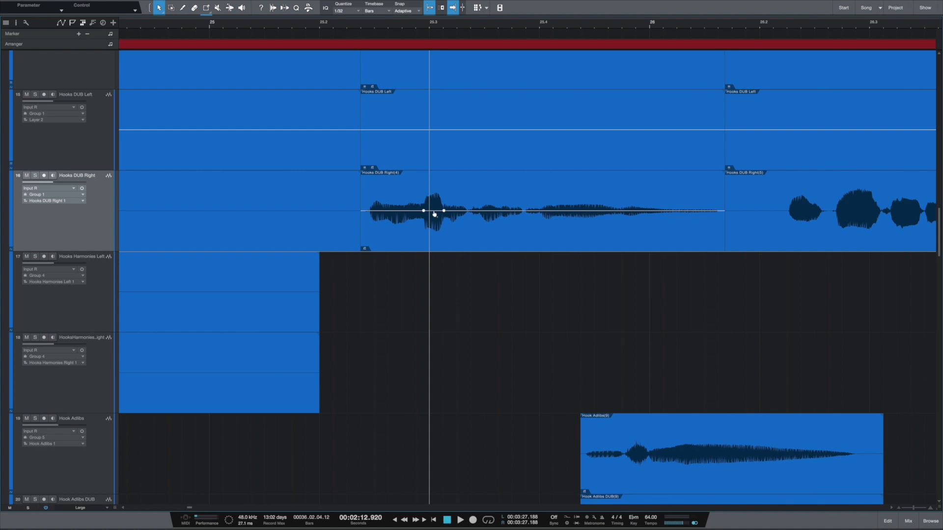
{"action": "left_click_drag", "start_coordinate": [435, 214], "coordinate": [431, 215]}
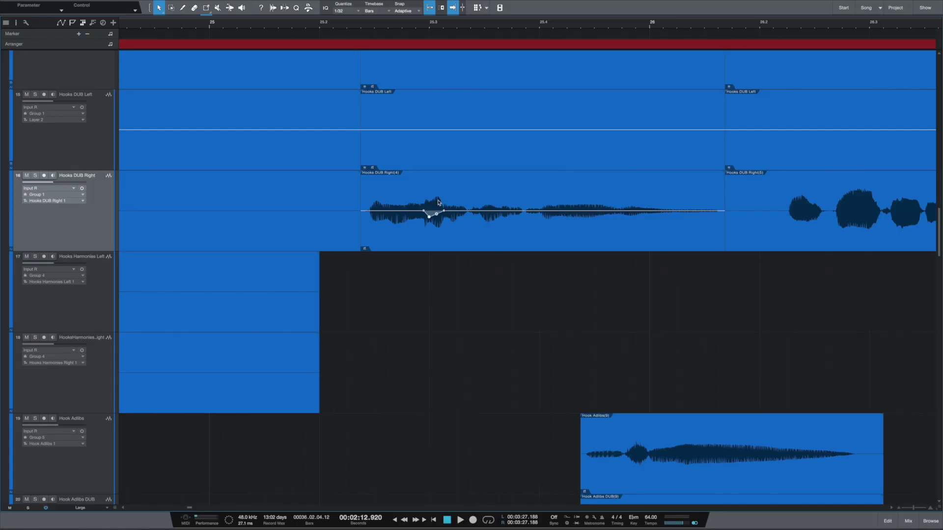
Undo the manual gain dip and use the Transform tool on the clip's gain envelope around the same peak.
{"action": "key", "text": "super+z"}
{"action": "left_click", "coordinate": [209, 11]}
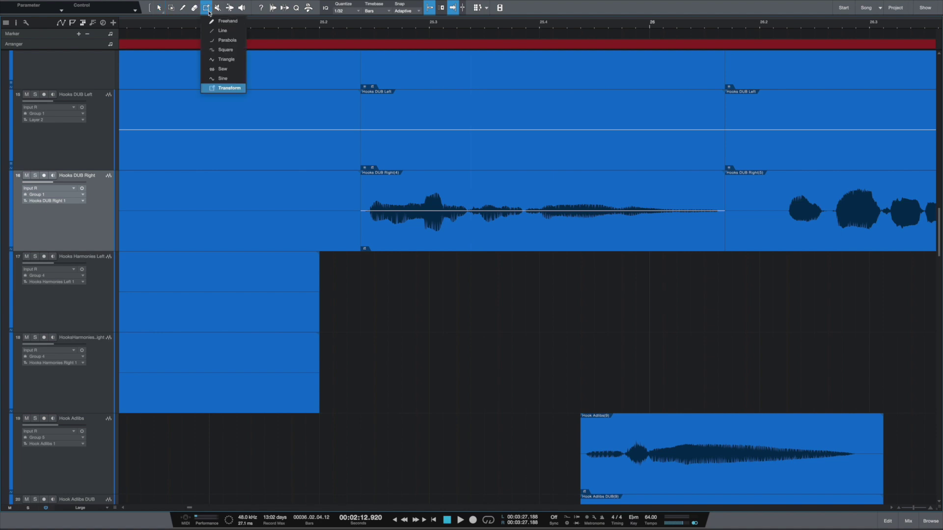
{"action": "left_click", "coordinate": [223, 89]}
{"action": "mouse_move", "coordinate": [421, 210]}
{"action": "left_mouse_down"}
{"action": "mouse_move", "coordinate": [444, 215]}
{"action": "mouse_move", "coordinate": [431, 216]}
{"action": "left_mouse_up"}
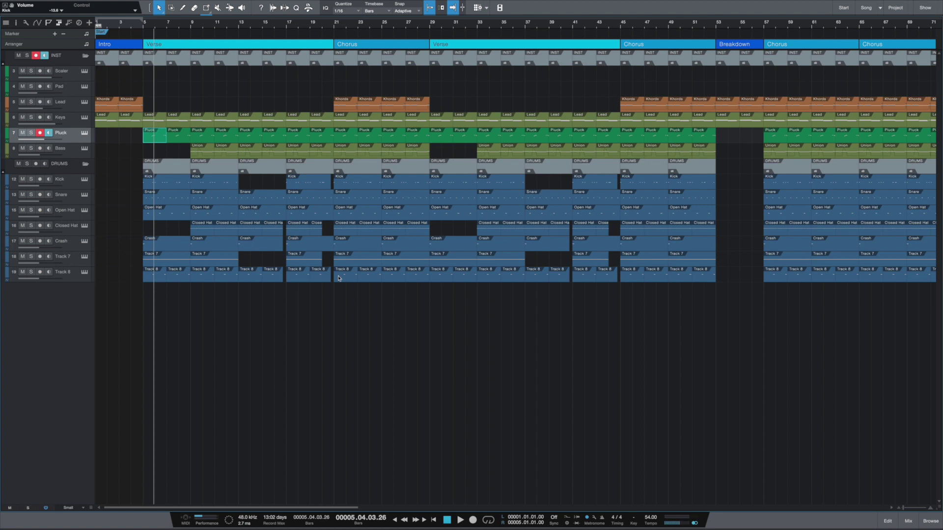
Open the first Pluck clip in an enlarged note editor and switch it to score view.
{"action": "double_click", "coordinate": [154, 137]}
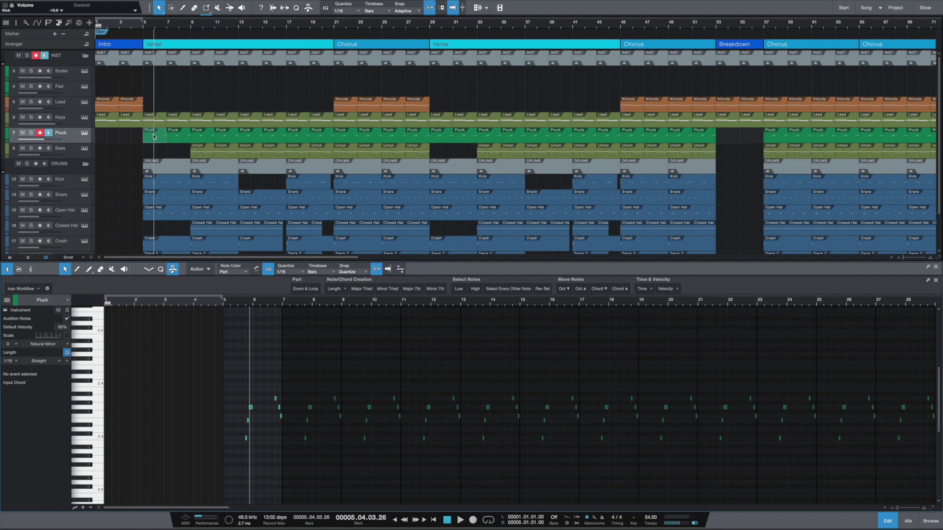
{"action": "left_click_drag", "start_coordinate": [472, 263], "coordinate": [493, 155]}
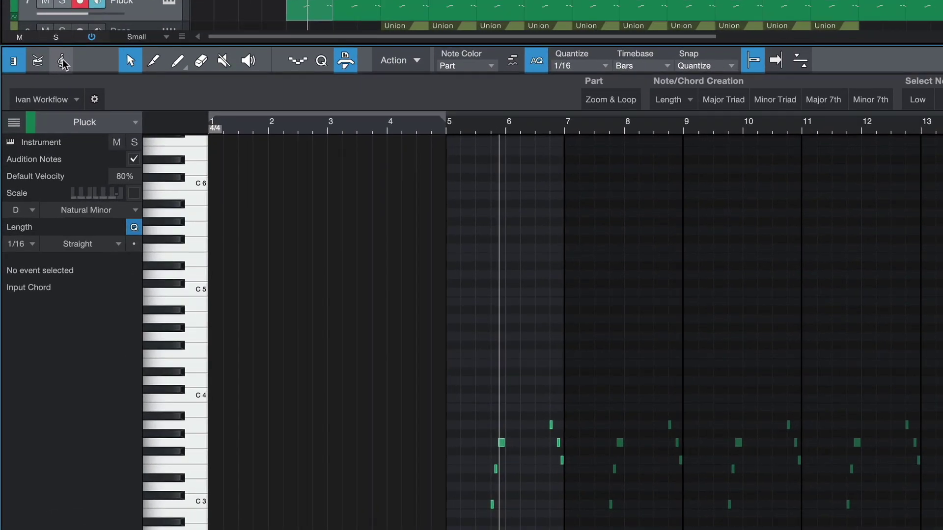
{"action": "left_click", "coordinate": [63, 62]}
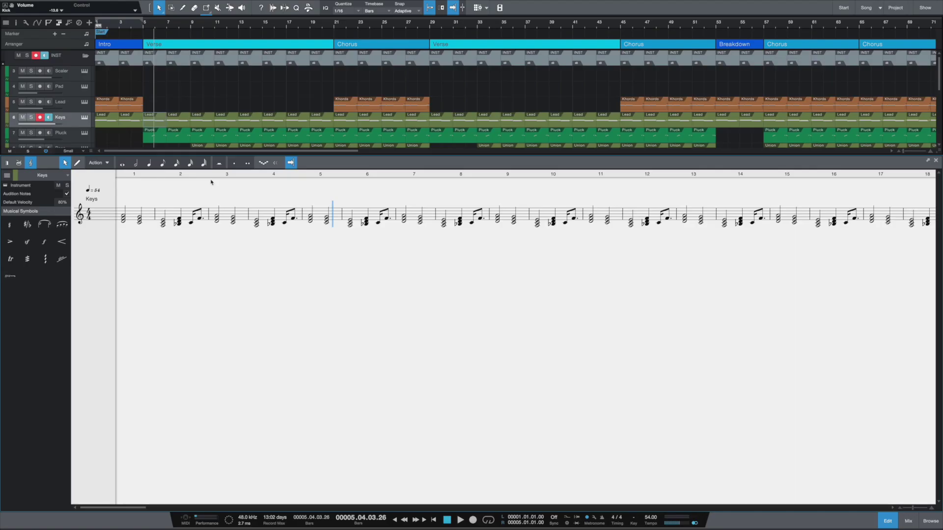
Insert a half note in the first bar of the Keys score and place a forte (f) dynamic marking there.
{"action": "left_click", "coordinate": [136, 165]}
{"action": "left_click", "coordinate": [142, 211]}
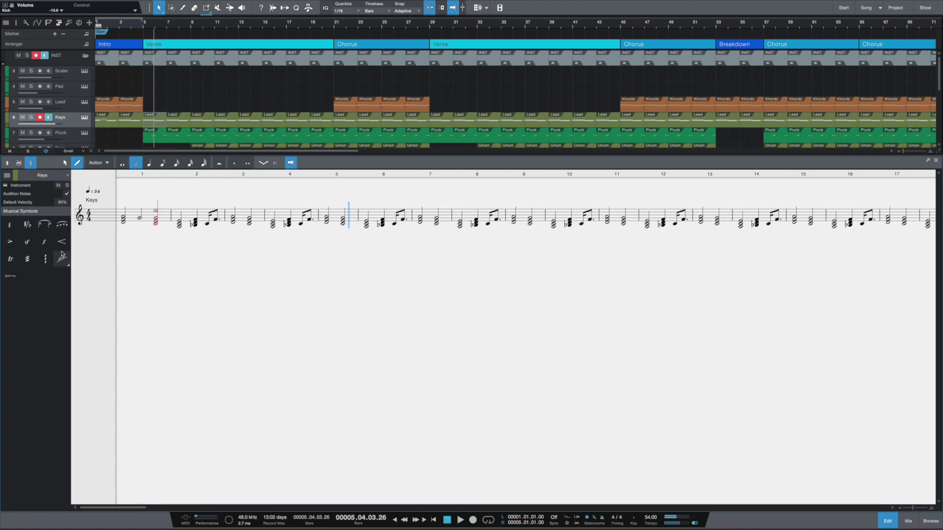
{"action": "left_click", "coordinate": [45, 242]}
{"action": "left_click", "coordinate": [135, 215]}
{"action": "left_click", "coordinate": [147, 226]}
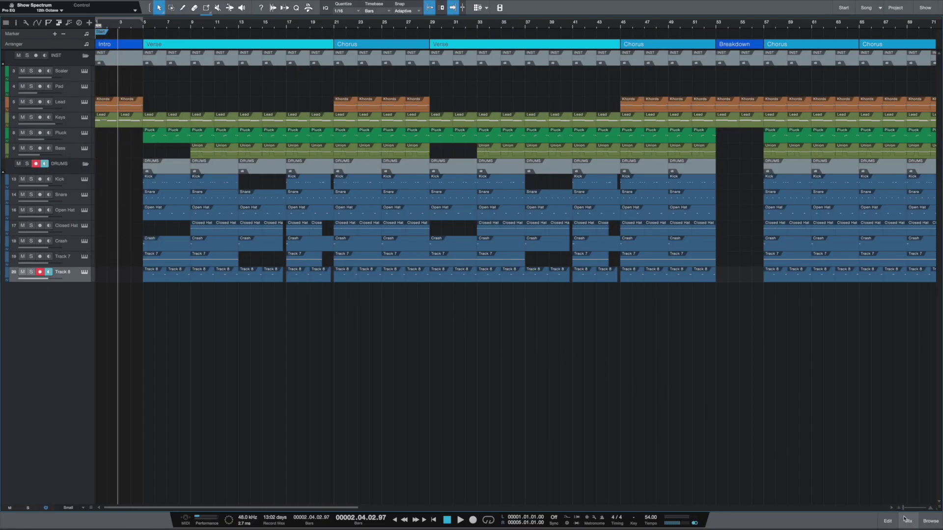
Show the mixer and open the Kick channel's Pro EQ in a pinned window placed away from the channel strips.
{"action": "left_click", "coordinate": [909, 521]}
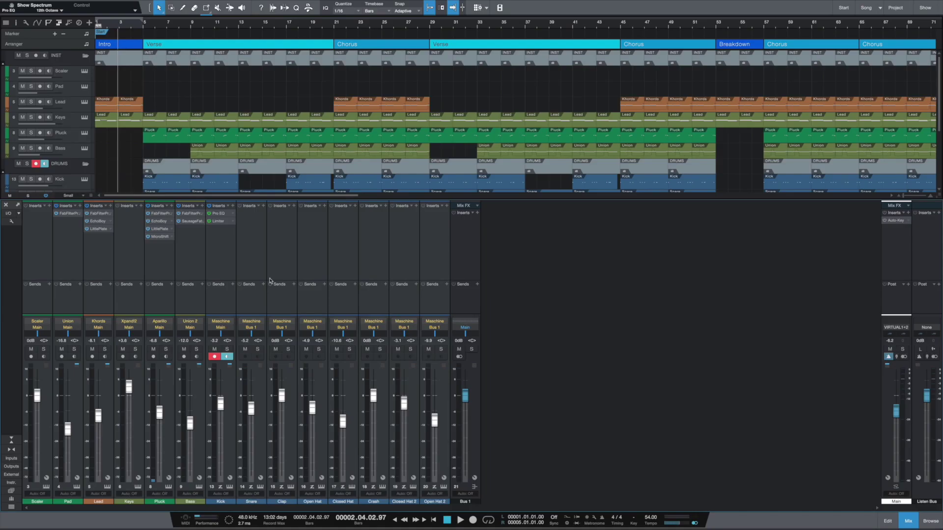
{"action": "double_click", "coordinate": [219, 214]}
{"action": "left_click", "coordinate": [487, 107]}
{"action": "left_click_drag", "start_coordinate": [470, 107], "coordinate": [686, 103]}
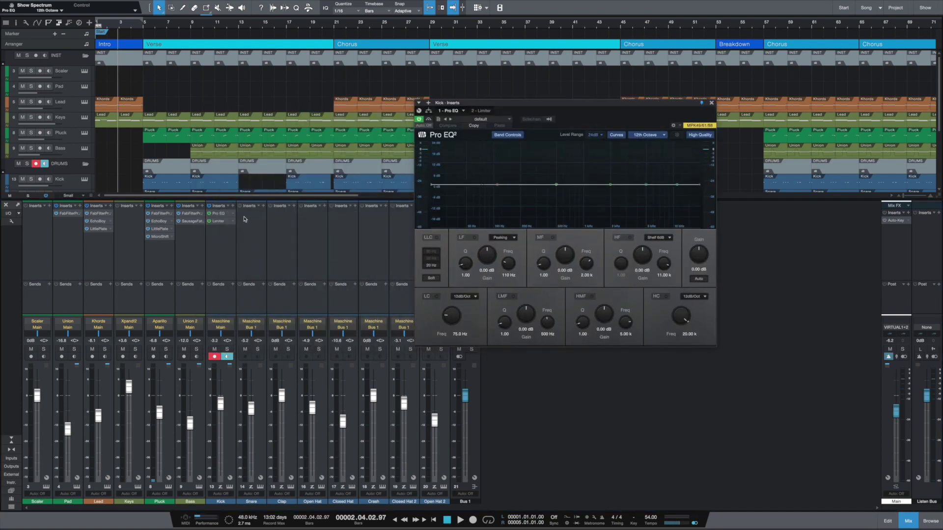
Open the Kick channel's Limiter in its own pinned window beside the Pro EQ and switch on the EQ's LLC filter.
{"action": "double_click", "coordinate": [219, 221]}
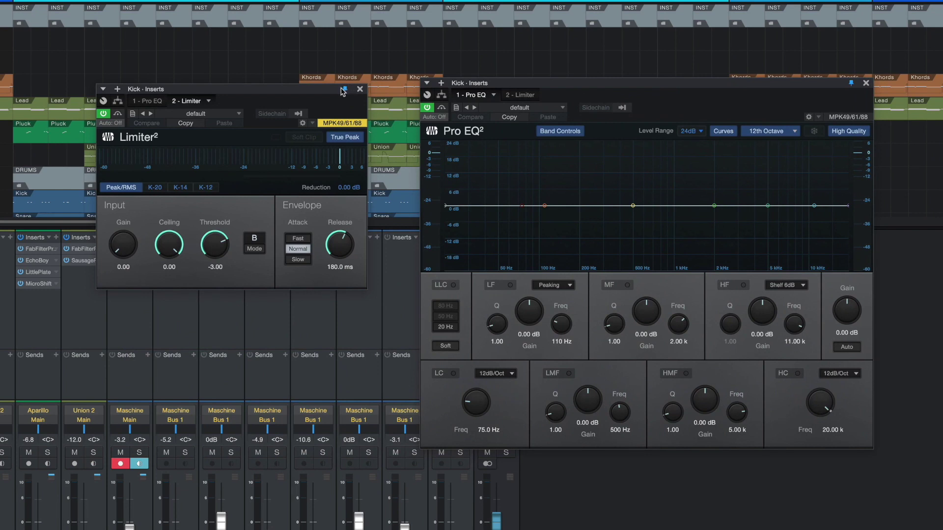
{"action": "left_click", "coordinate": [344, 89]}
{"action": "left_click_drag", "start_coordinate": [330, 92], "coordinate": [305, 94]}
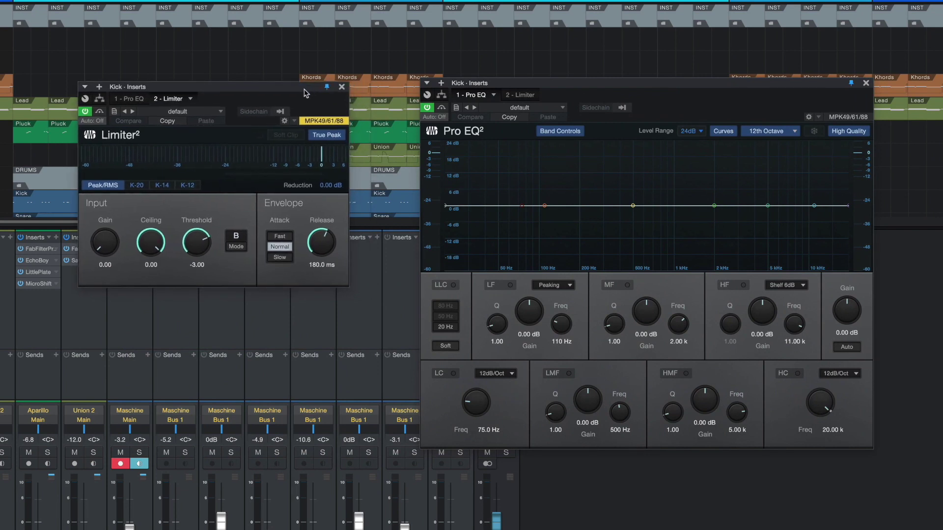
{"action": "left_click", "coordinate": [454, 285]}
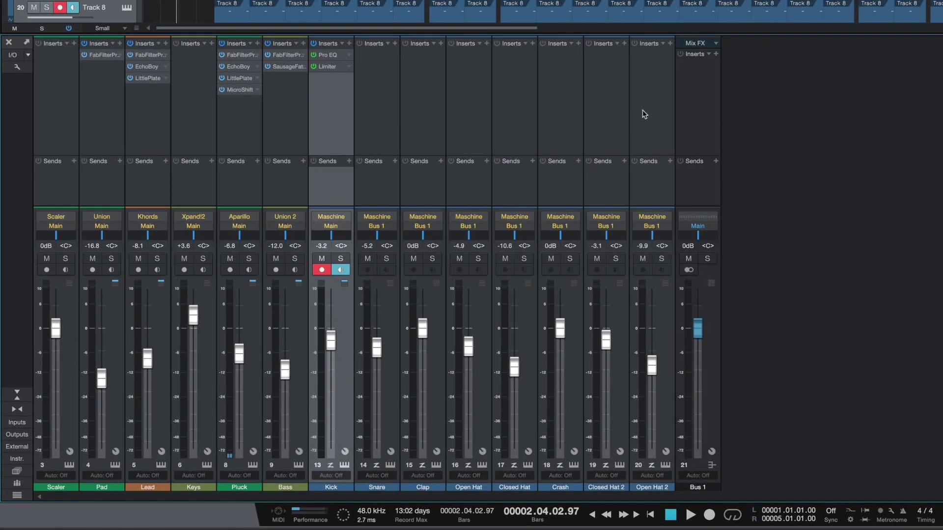
Select the drum channels from Kick through Open Hat 2 and add a bus for them.
{"action": "left_click", "coordinate": [422, 263], "text": "shift"}
{"action": "right_click", "coordinate": [638, 107]}
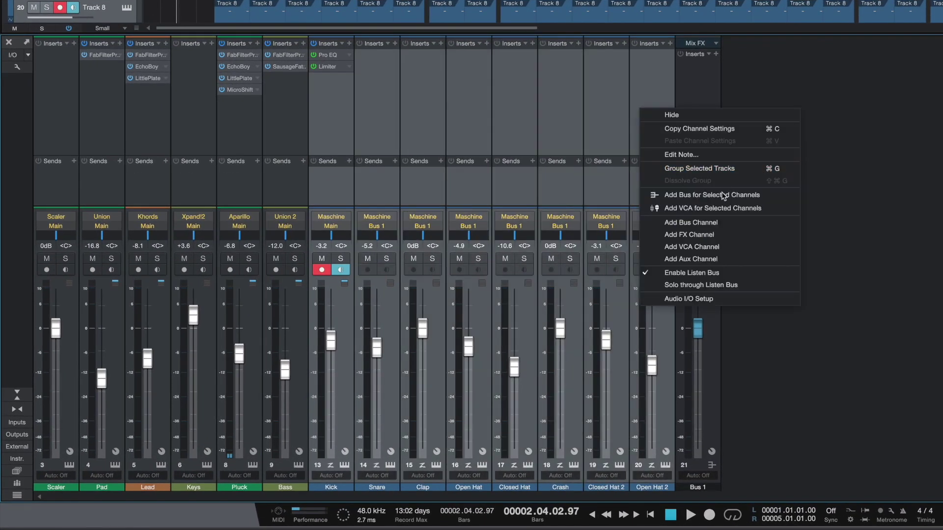
{"action": "left_click", "coordinate": [671, 197]}
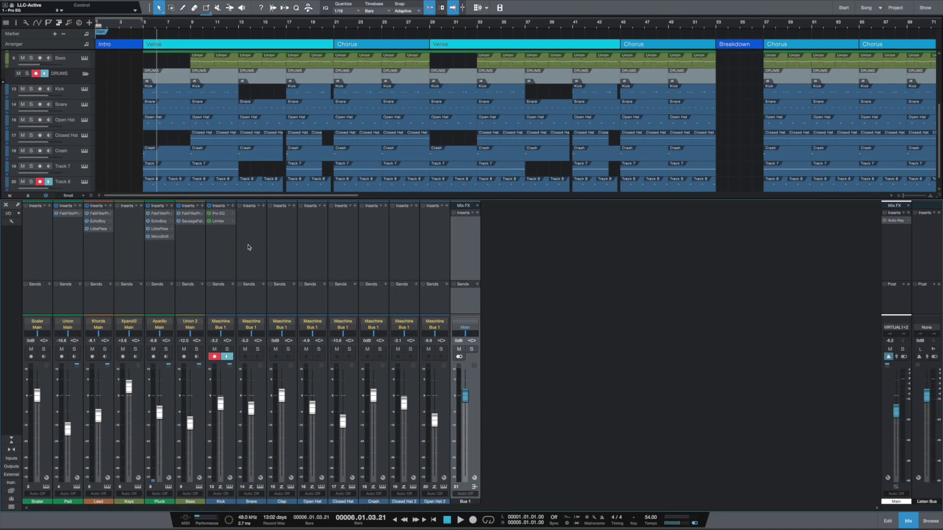
Try selecting the drum channels from Snare onwards and add an Aux channel to the mixer.
{"action": "left_click", "coordinate": [49, 233]}
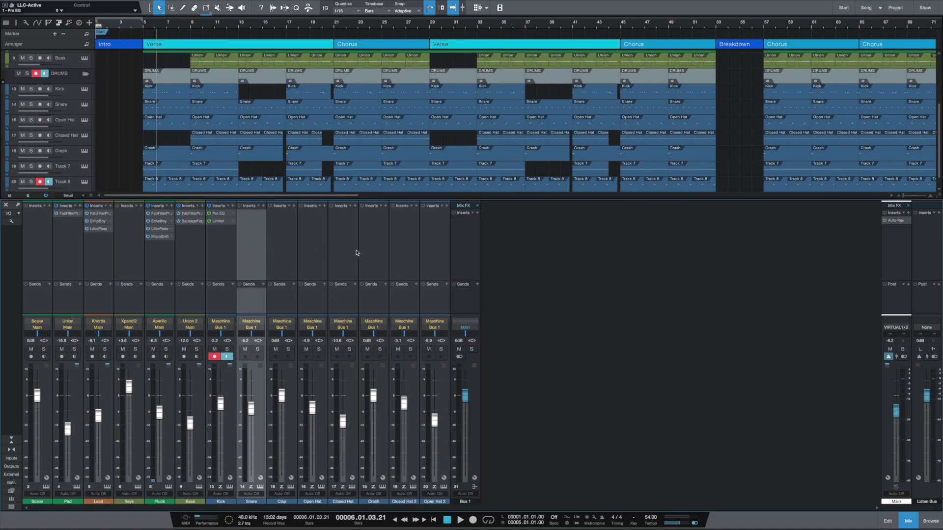
{"action": "left_click", "coordinate": [372, 255]}
{"action": "left_click", "coordinate": [253, 254]}
{"action": "left_click", "coordinate": [426, 252], "text": "shift"}
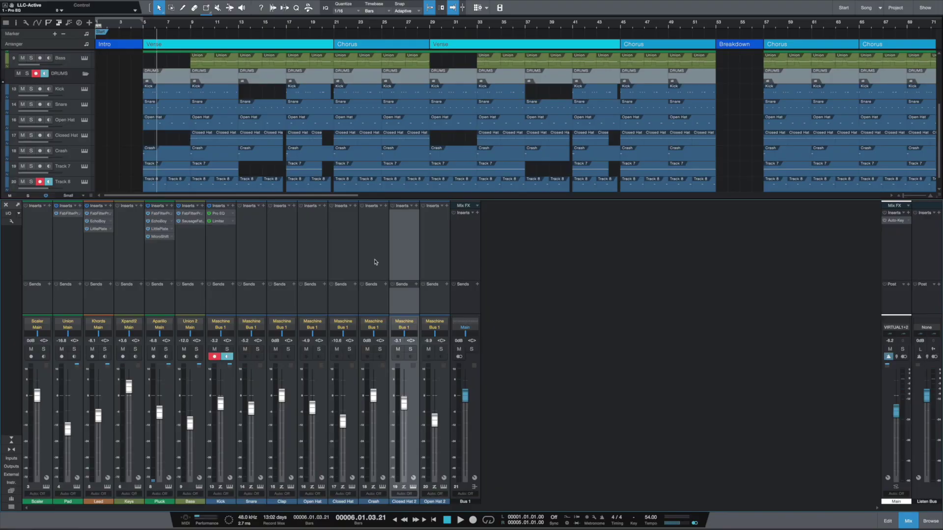
{"action": "right_click", "coordinate": [530, 279]}
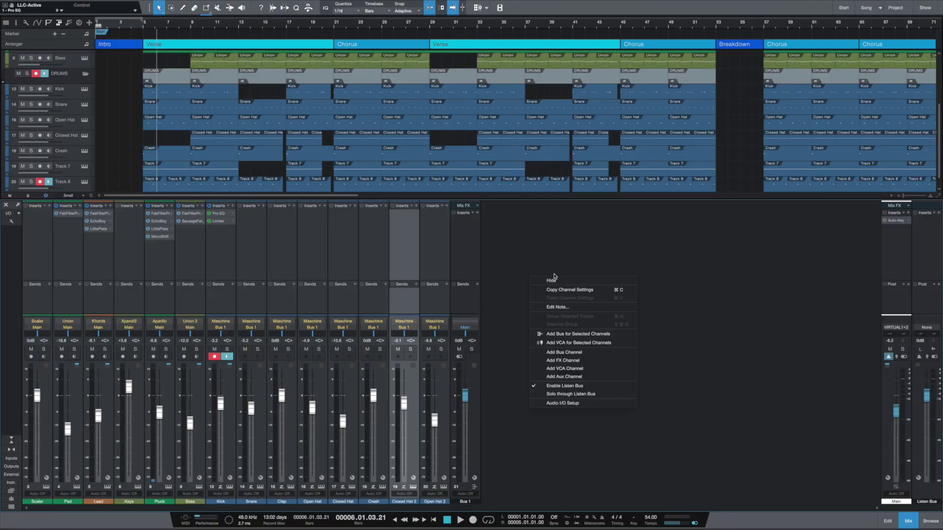
{"action": "left_click", "coordinate": [564, 377]}
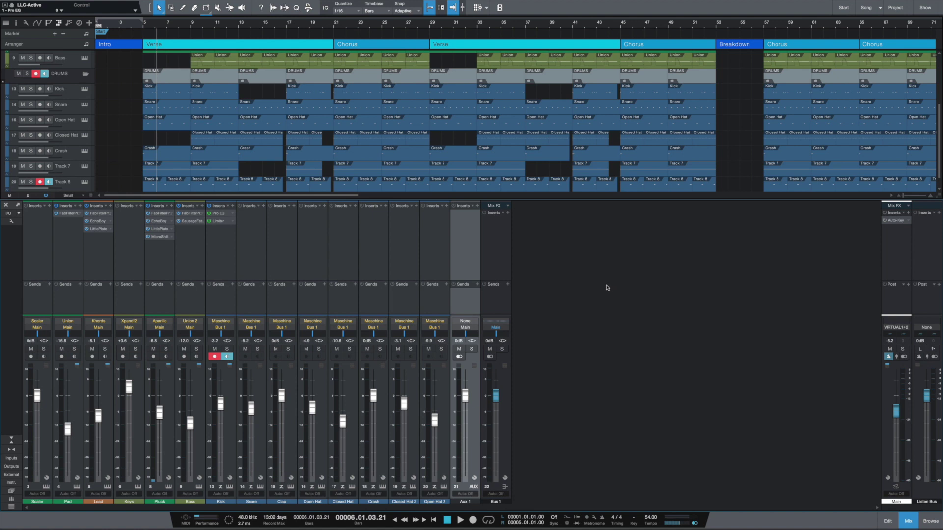
Examine the input source choices available for the new Aux channel without assigning one.
{"action": "left_click", "coordinate": [464, 322]}
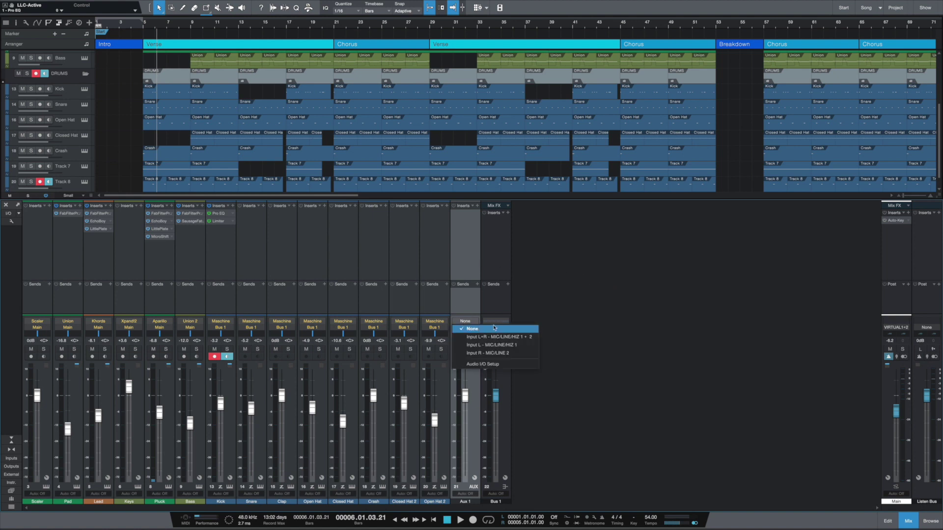
{"action": "left_click", "coordinate": [638, 283]}
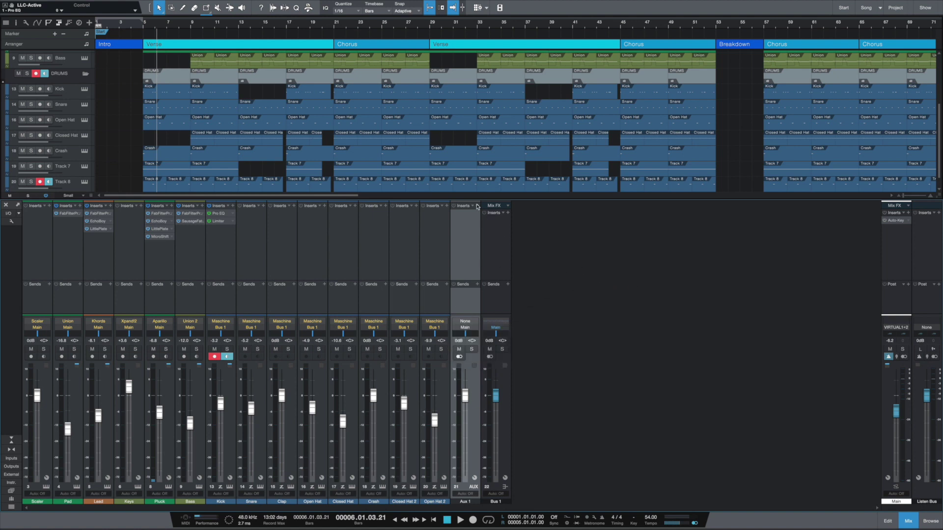
{"action": "left_click", "coordinate": [491, 214]}
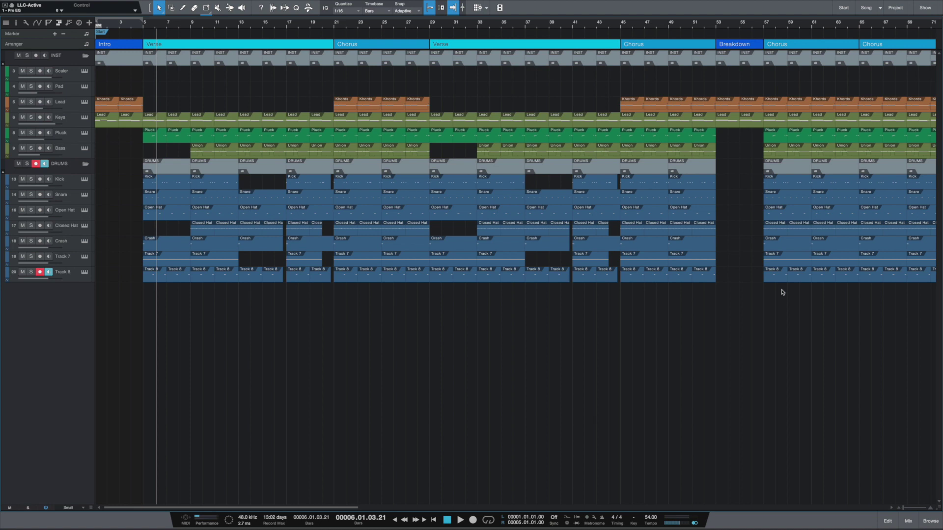
Show the instrument browser and open its External Instruments folder.
{"action": "left_click", "coordinate": [930, 521]}
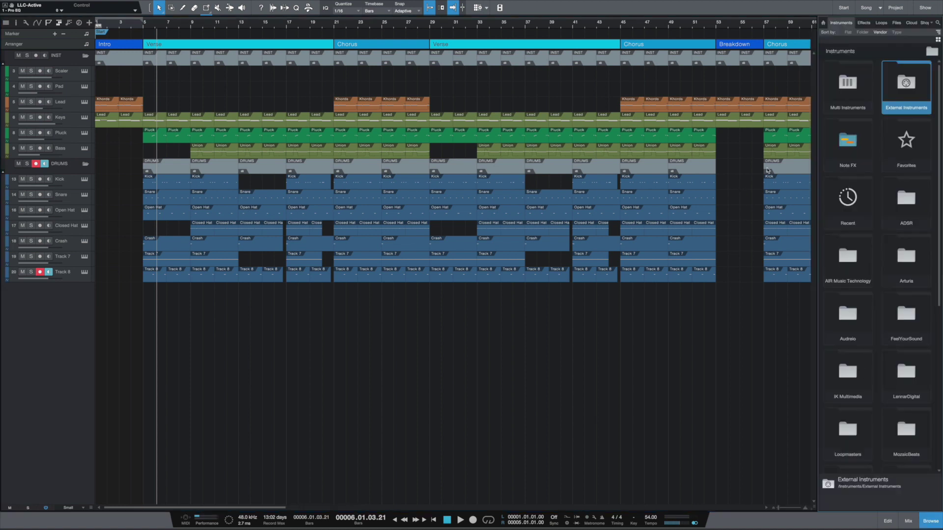
{"action": "double_click", "coordinate": [910, 83]}
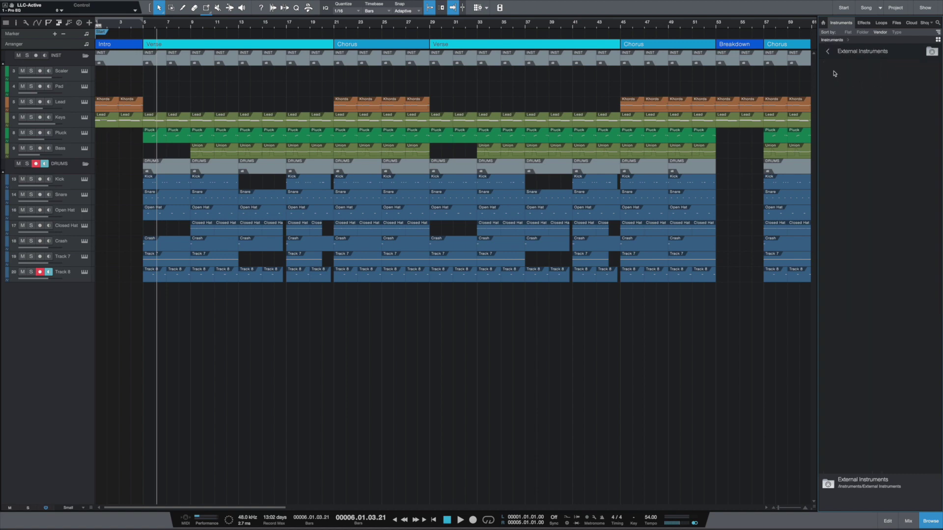